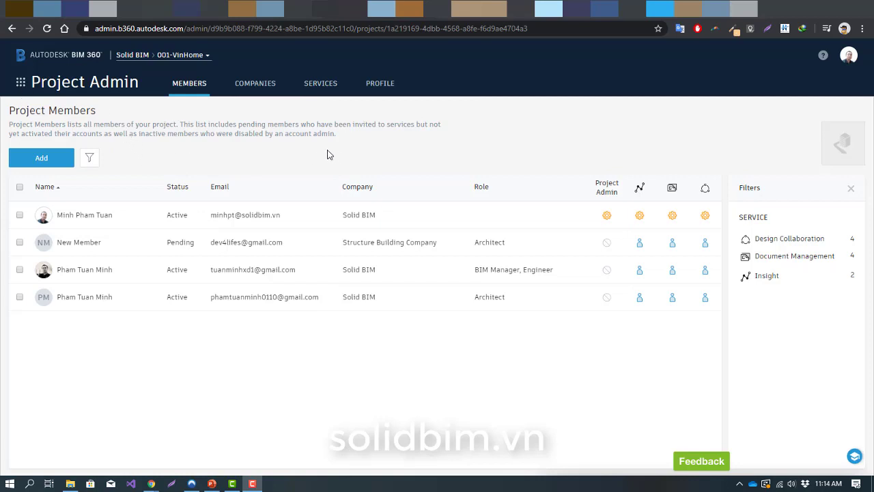
# - Show 001-VinHome's Project Services page with Document Management and Design Collaboration listed as Active
pyautogui.click(21, 83)
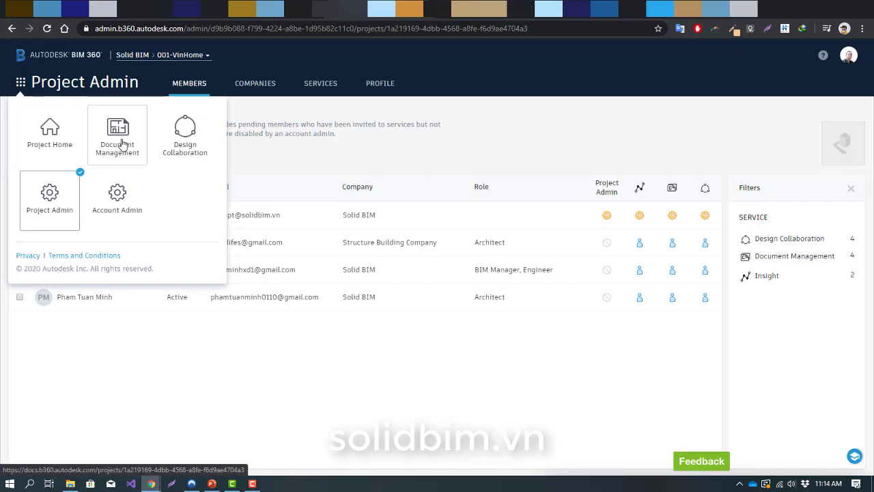
pyautogui.click(340, 153)
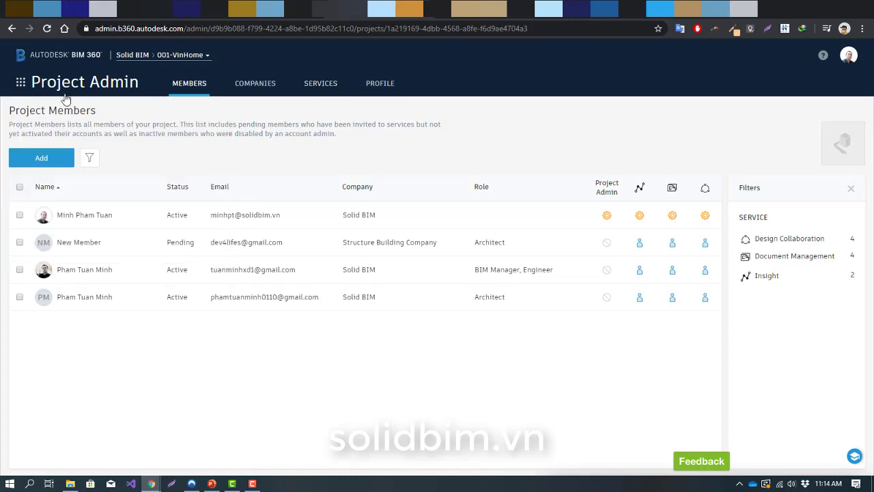
pyautogui.click(325, 88)
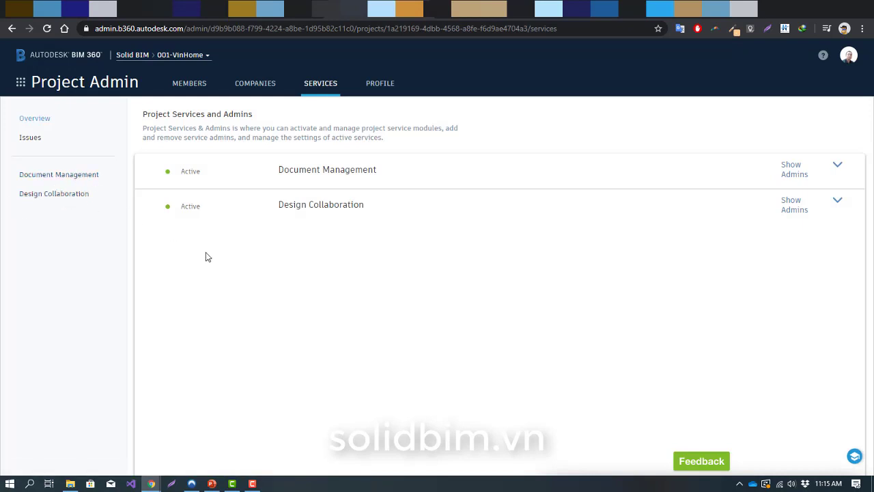
# - Reach the empty Design Collaboration Teams page, declining the webinar and skipping setup
pyautogui.click(69, 196)
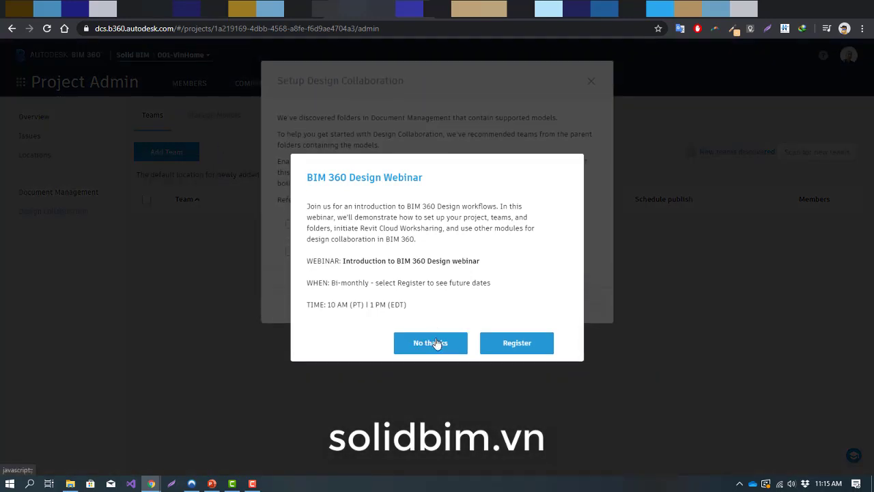
pyautogui.click(430, 342)
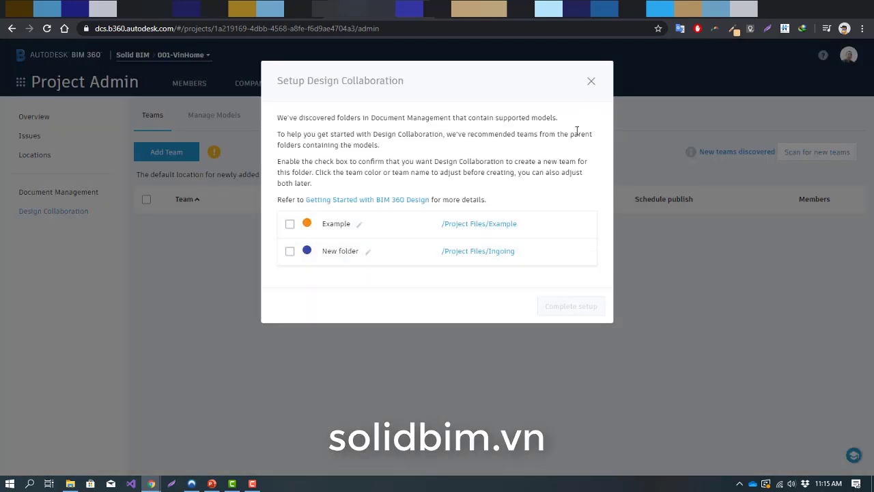
pyautogui.click(592, 80)
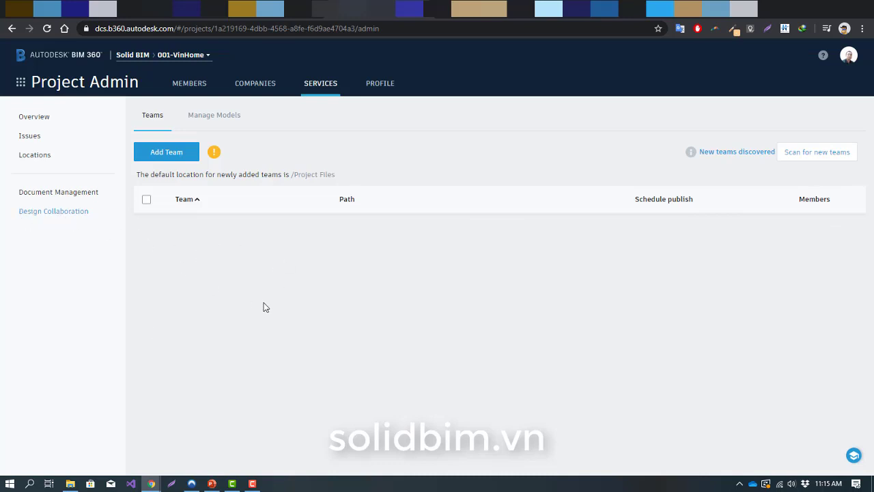
# - Add the teams Architecture, Structural and MEP one after another in the Add Teams dialog
pyautogui.click(175, 156)
pyautogui.write('Architect')
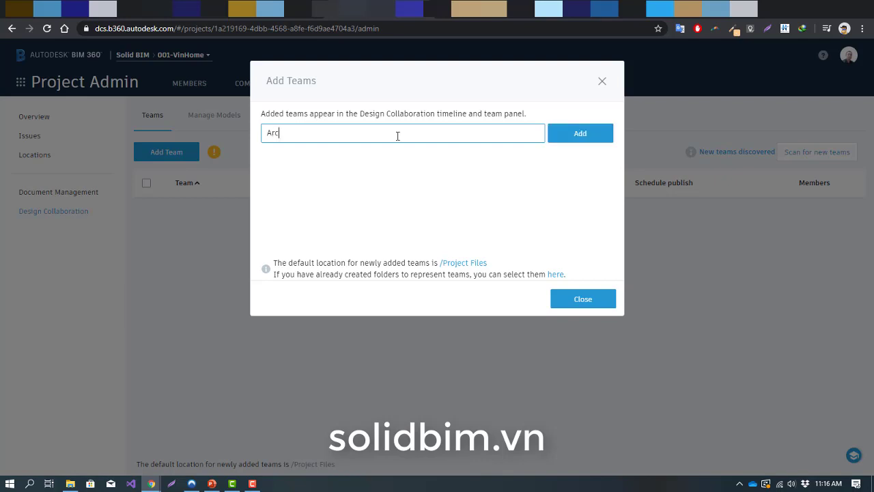
pyautogui.write('ure')
pyautogui.click(569, 134)
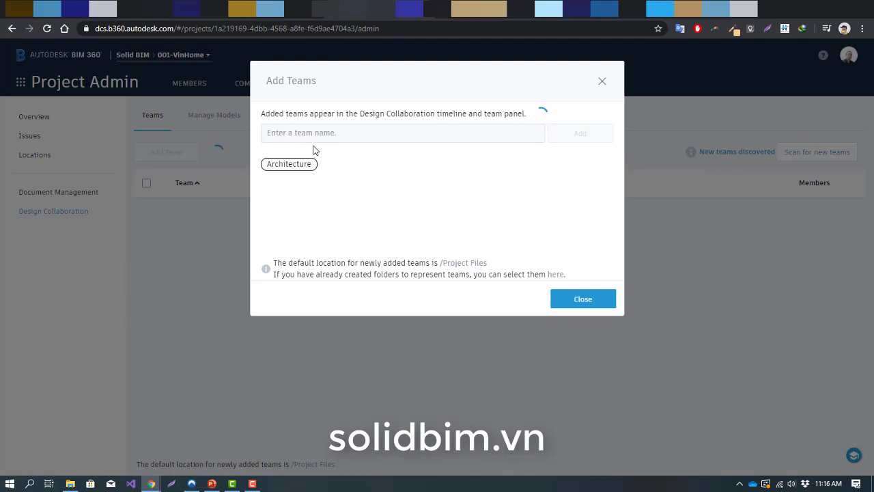
pyautogui.click(311, 132)
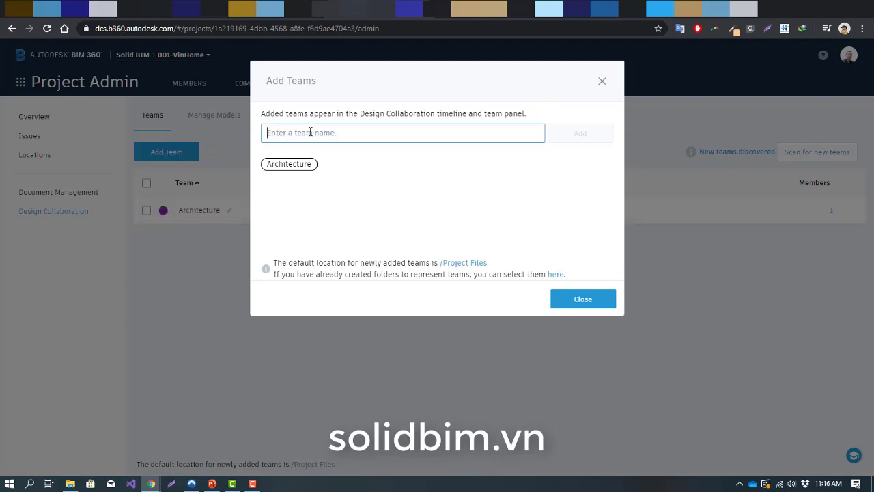
pyautogui.write('Structural')
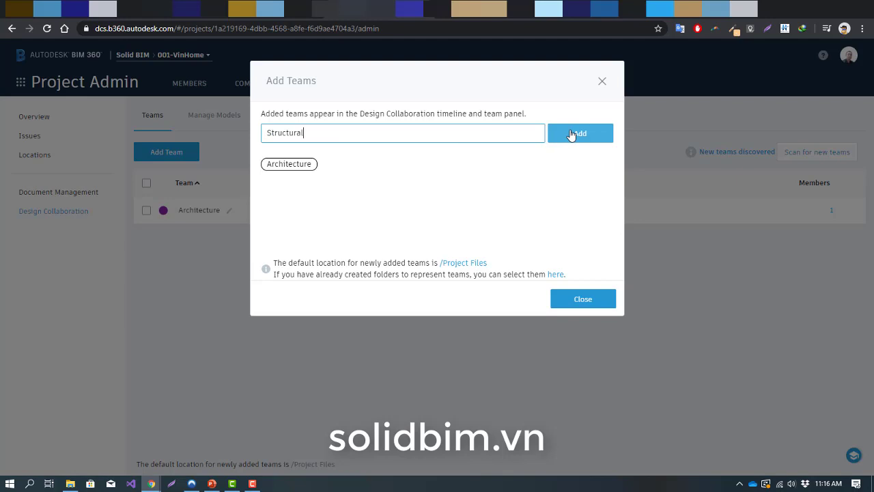
pyautogui.click(572, 134)
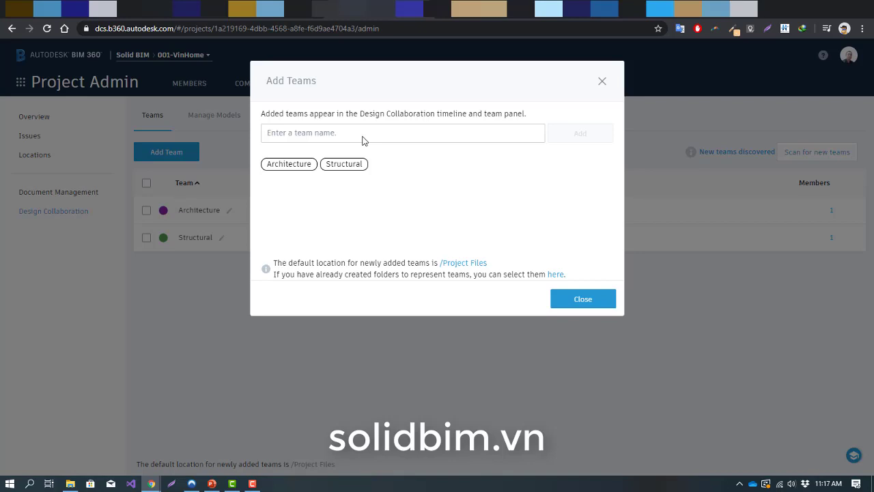
pyautogui.click(346, 133)
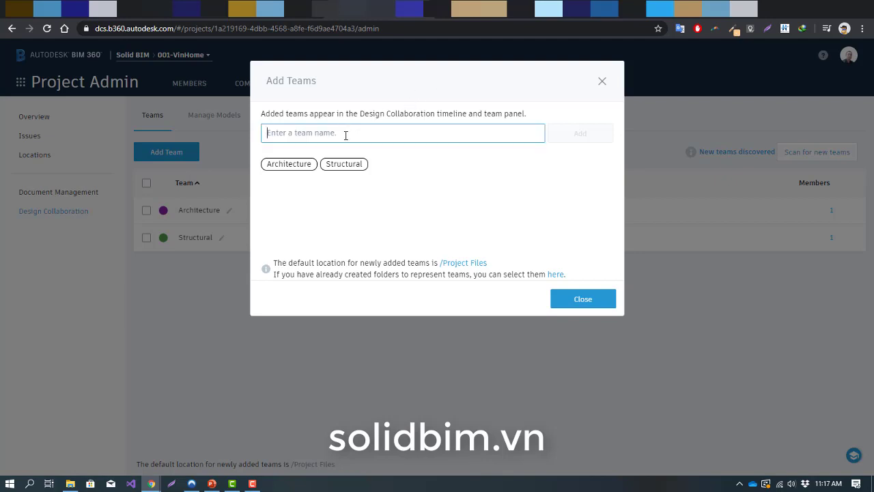
pyautogui.write('MEP')
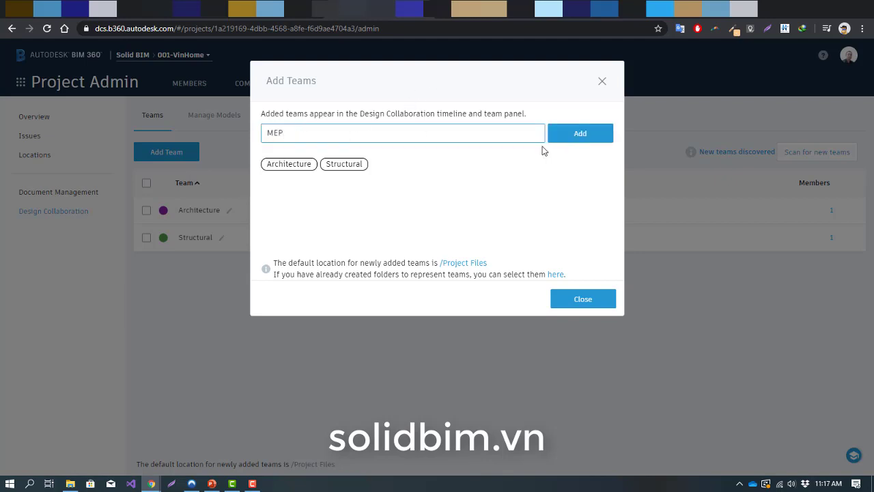
pyautogui.click(559, 135)
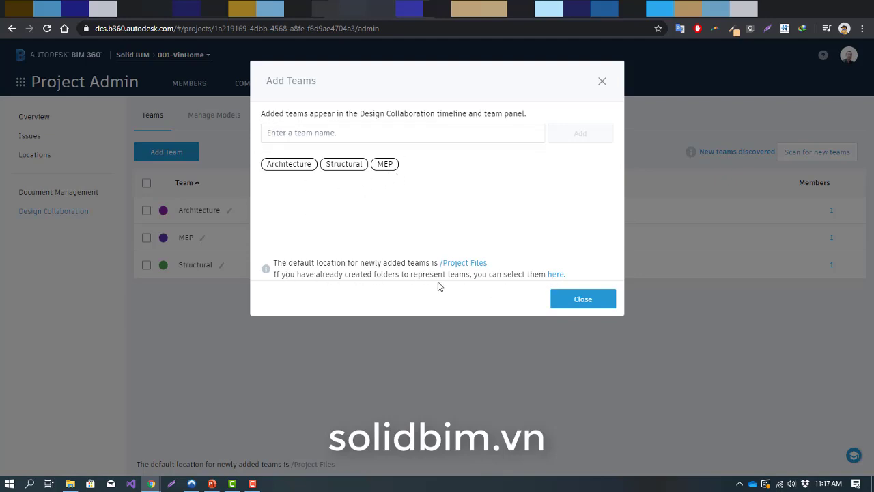
# - Check the Project Files team folders and close Add Teams, leaving Architecture, MEP and Structural linked to their folders
pyautogui.click(559, 279)
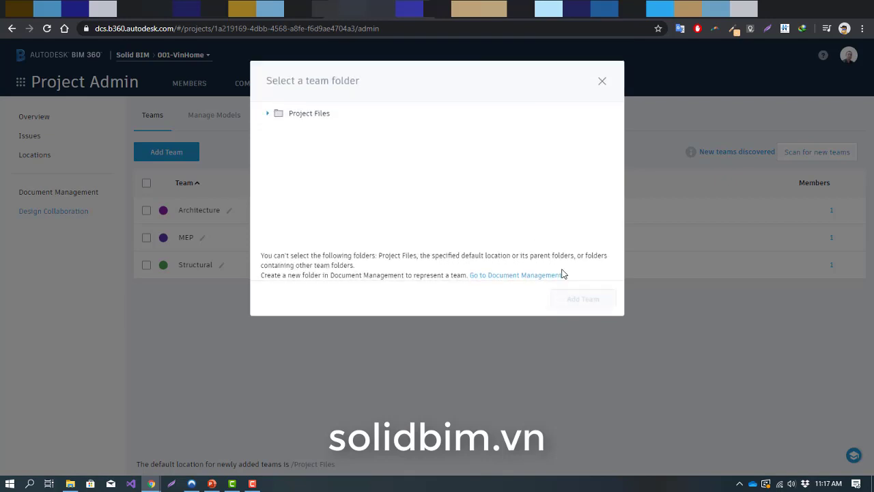
pyautogui.click(267, 114)
pyautogui.click(603, 82)
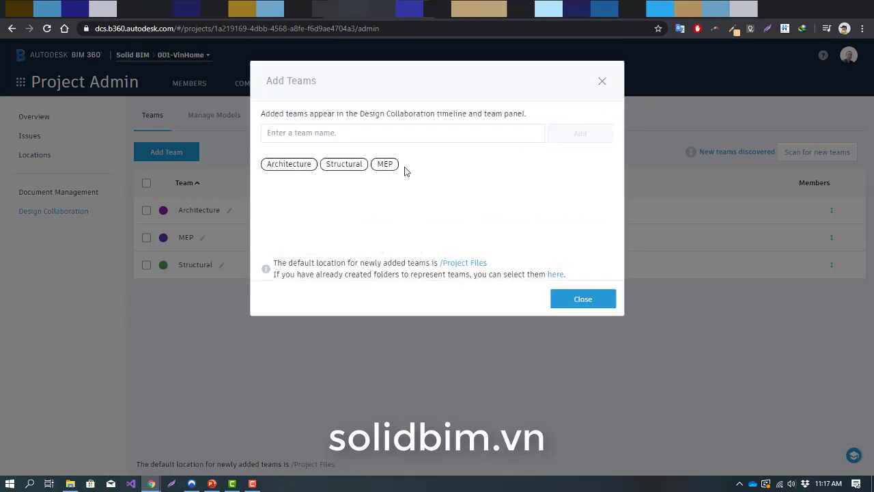
pyautogui.click(571, 301)
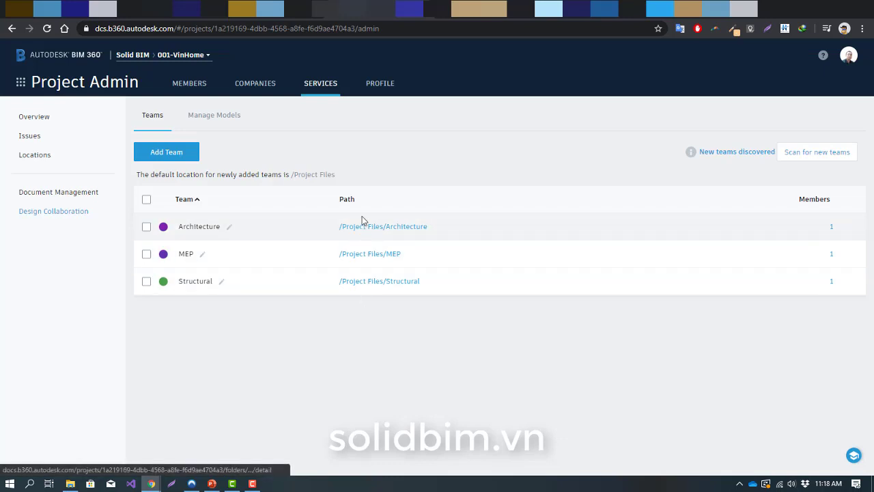
# - Select the Architecture team and open its member management
pyautogui.click(147, 228)
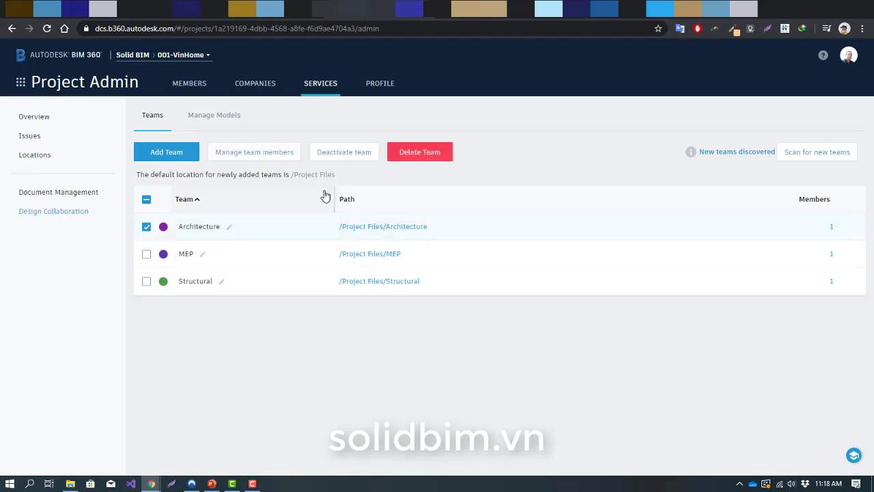
pyautogui.click(269, 159)
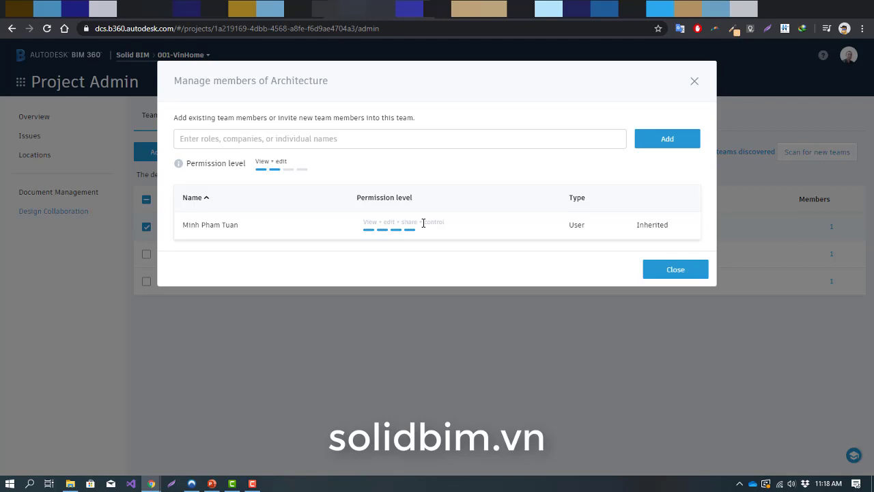
# - Search a project member by surname and add them to Architecture with View + edit
pyautogui.click(269, 137)
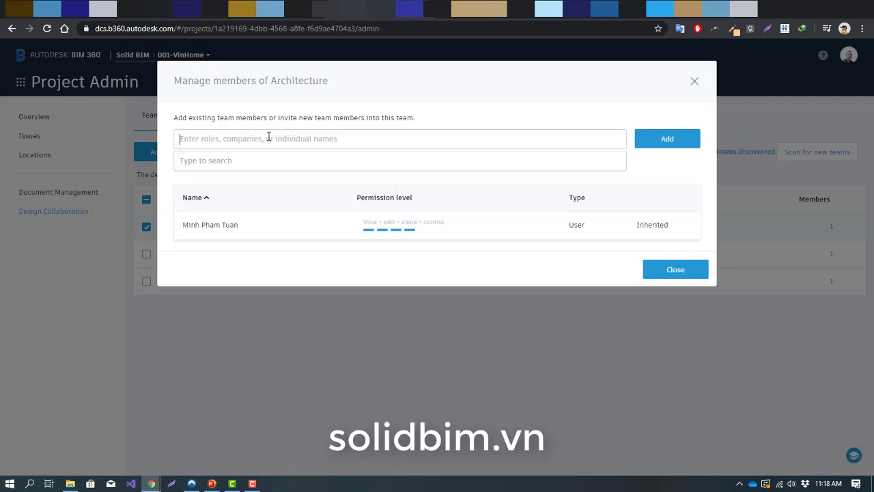
pyautogui.write('pham')
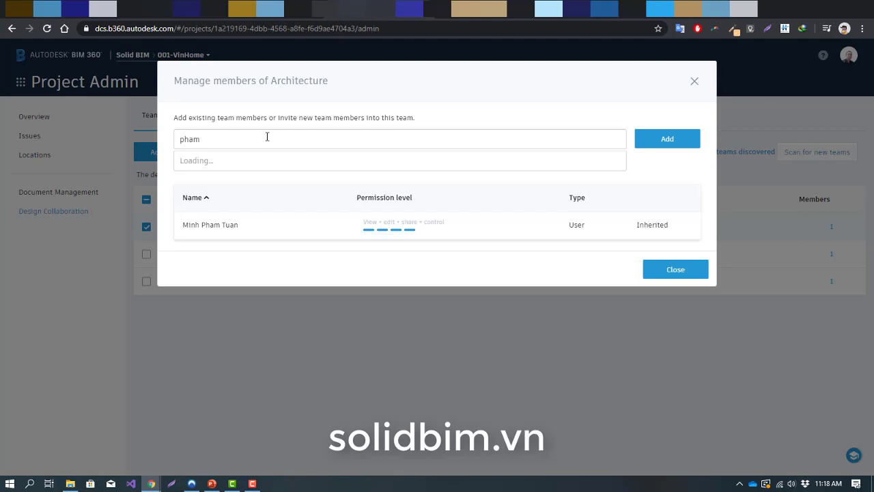
pyautogui.click(304, 181)
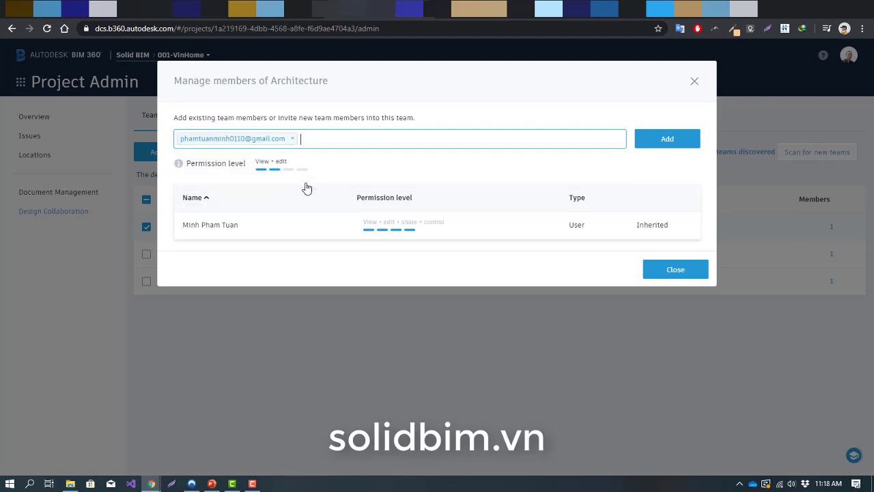
pyautogui.click(667, 146)
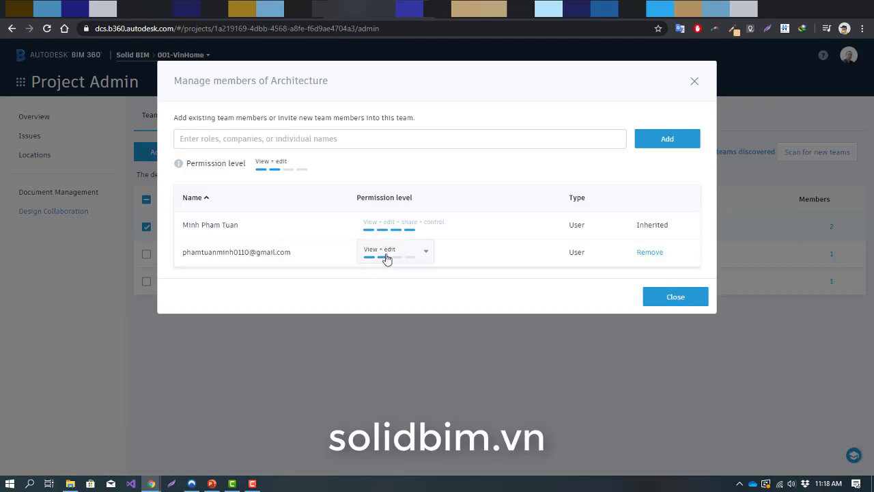
pyautogui.click(422, 258)
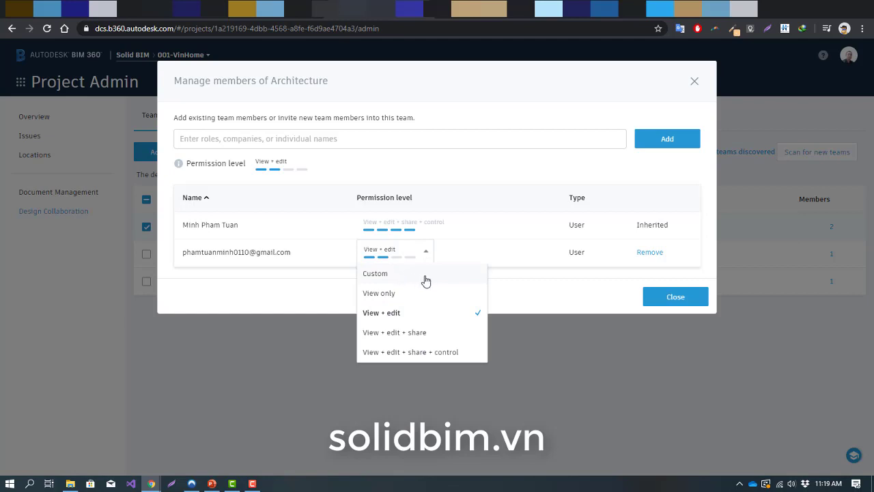
pyautogui.click(420, 276)
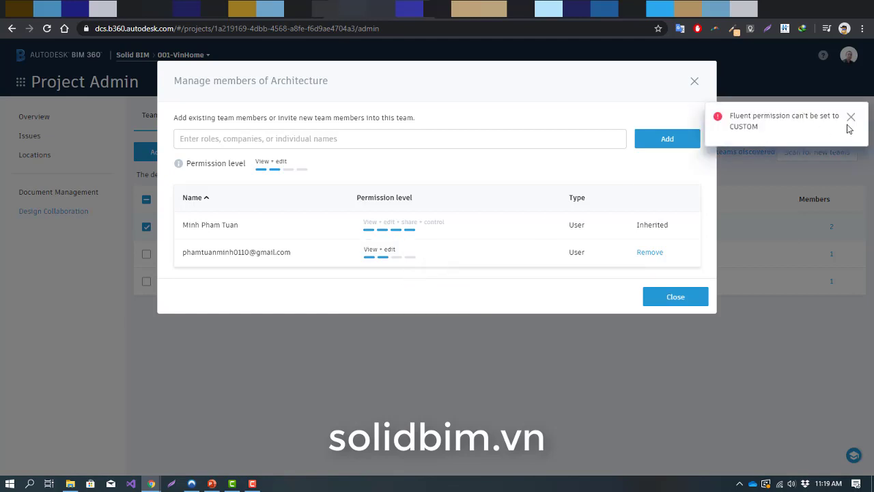
pyautogui.click(851, 119)
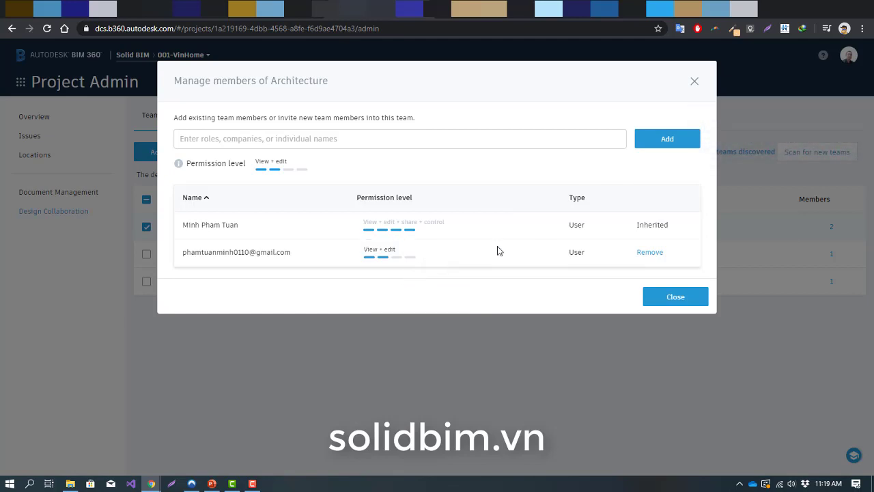
pyautogui.click(399, 260)
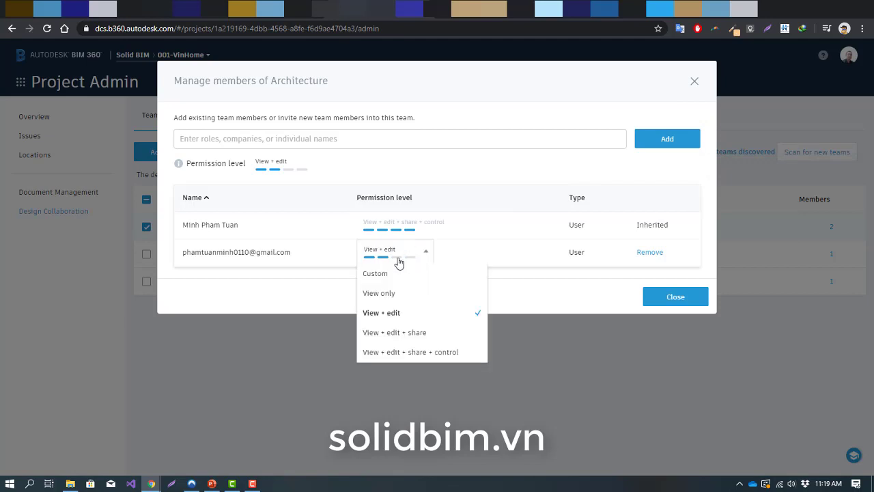
pyautogui.click(394, 294)
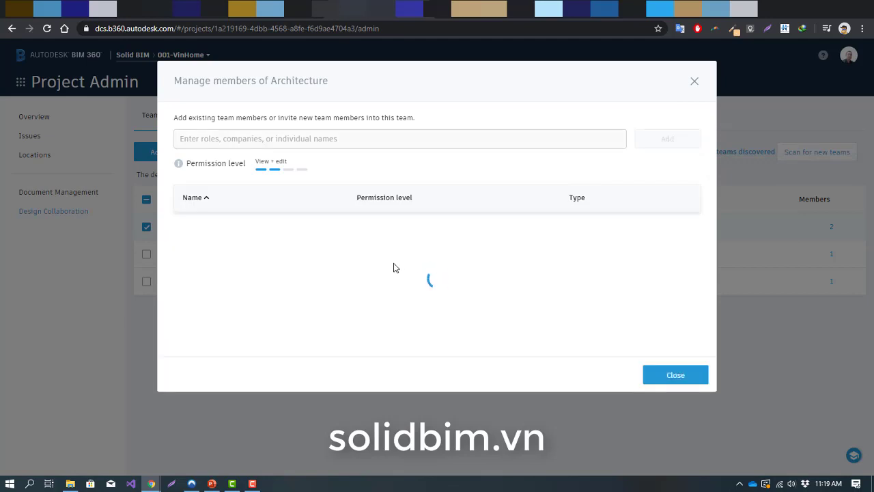
pyautogui.click(395, 260)
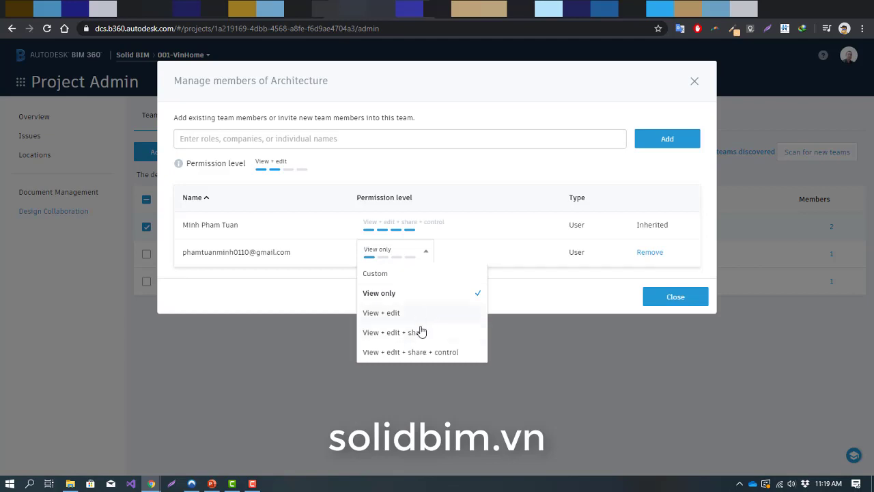
pyautogui.click(412, 314)
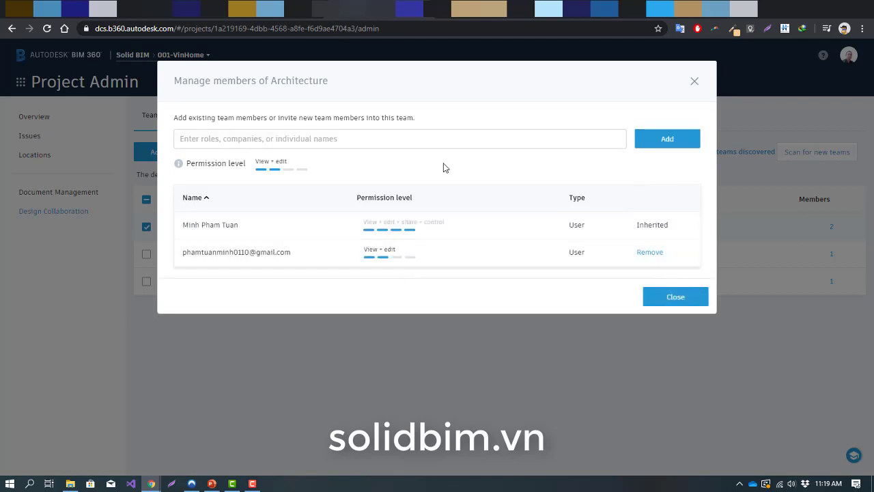
pyautogui.click(308, 140)
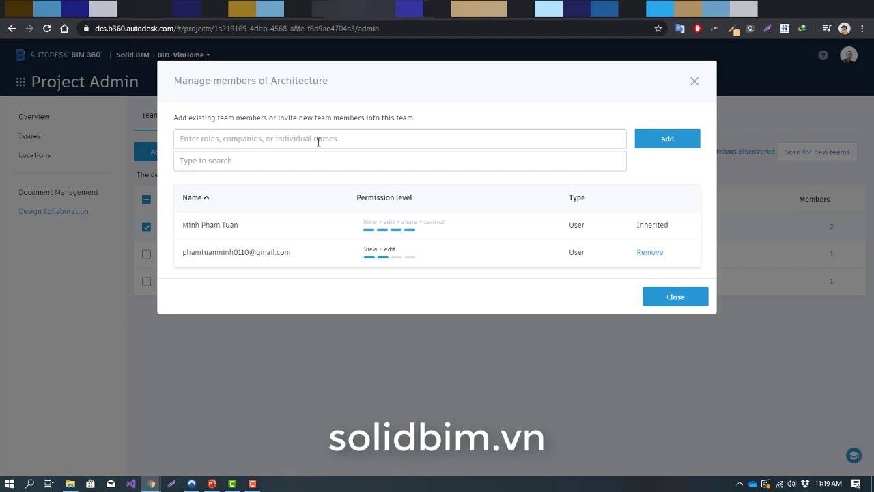
pyautogui.write('structual')
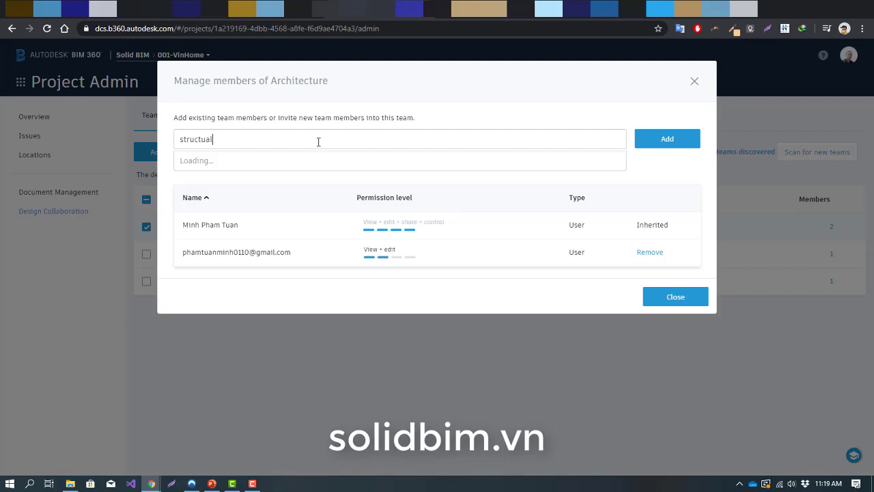
# - Fix the search text, then add the Solid BIM company to Architecture with View + edit
pyautogui.press('BackSpace')
pyautogui.press('BackSpace')
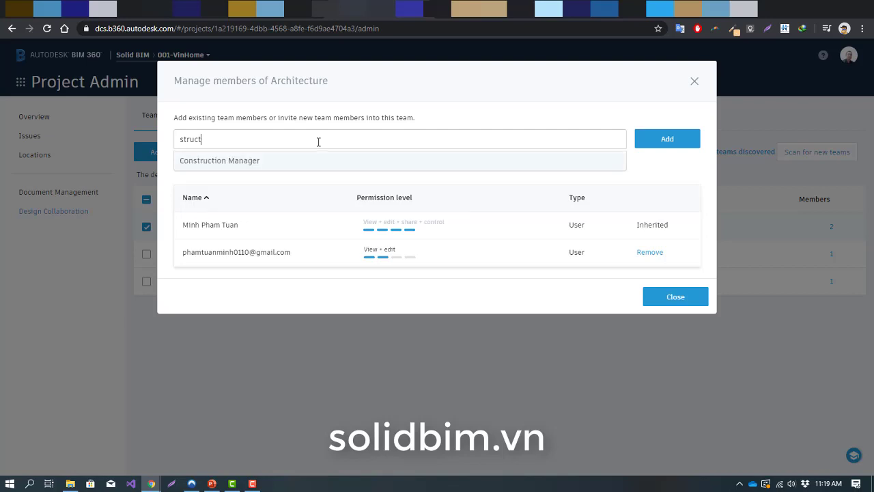
pyautogui.write('ru')
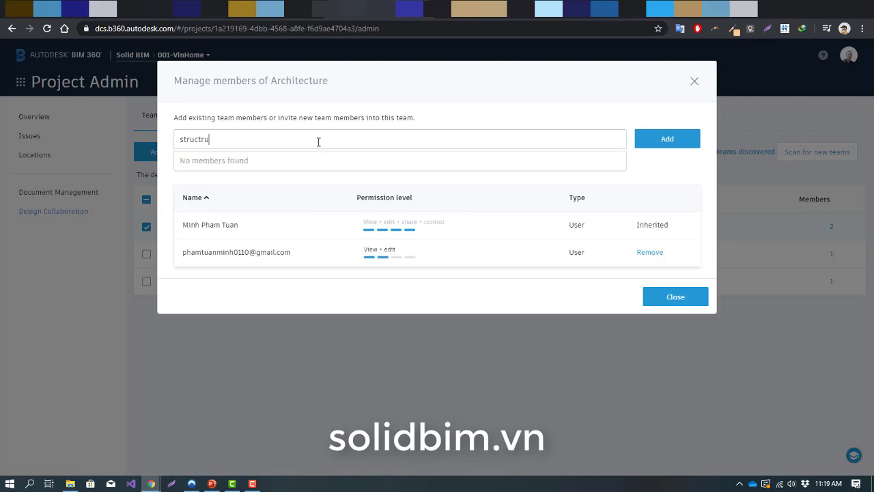
pyautogui.press('BackSpace')
pyautogui.press('BackSpace')
pyautogui.press('BackSpace')
pyautogui.write('ura')
pyautogui.write('l')
pyautogui.press('BackSpace')
pyautogui.press('BackSpace')
pyautogui.press('BackSpace')
pyautogui.press('BackSpace')
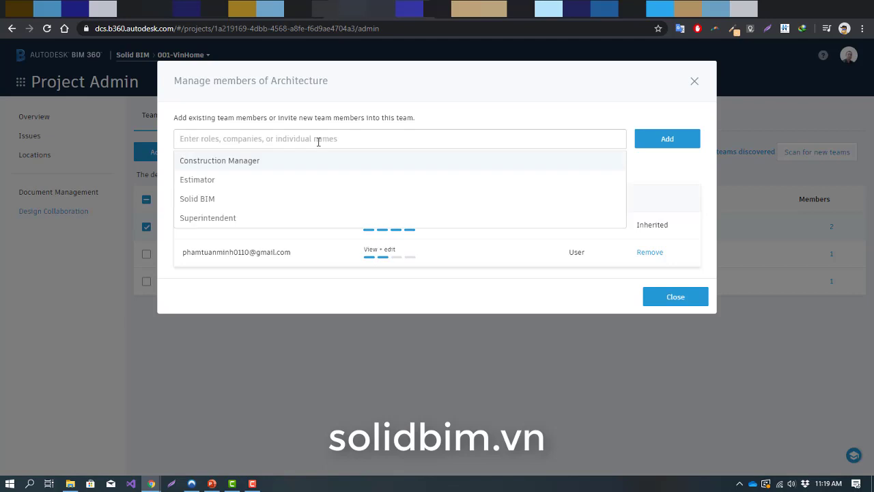
pyautogui.click(220, 203)
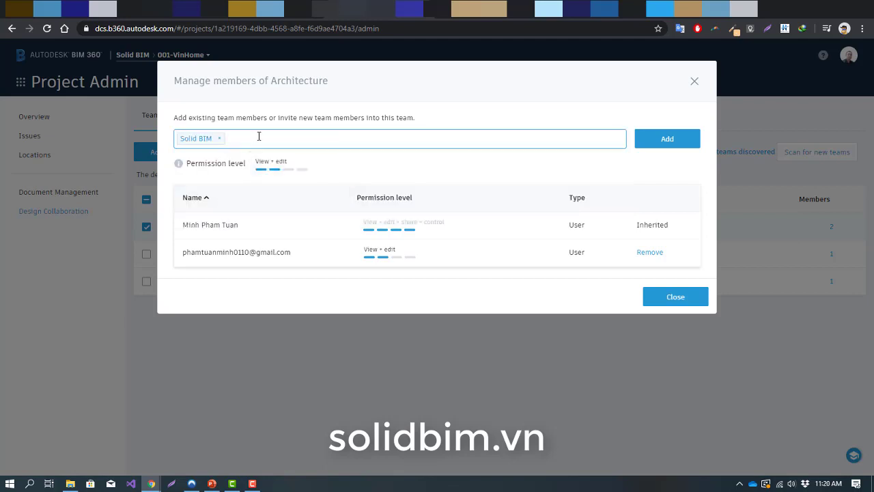
pyautogui.click(672, 141)
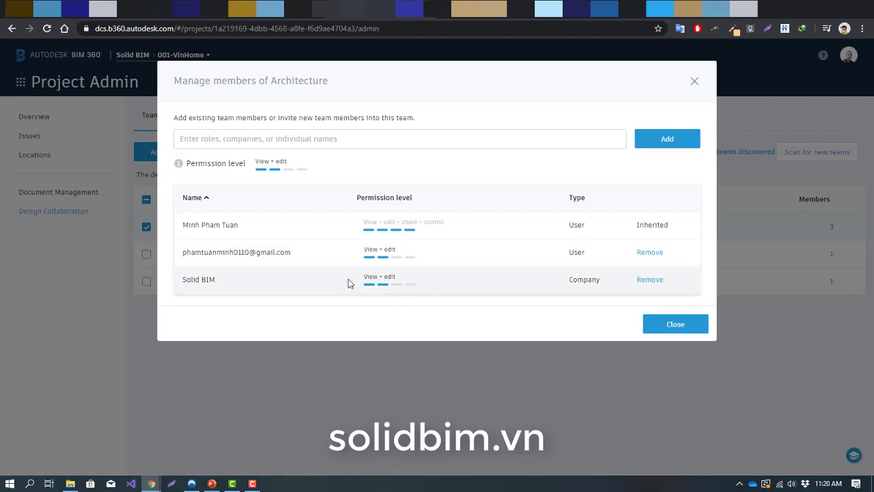
# - Change Solid BIM's permission on the Architecture team to View only
pyautogui.click(412, 287)
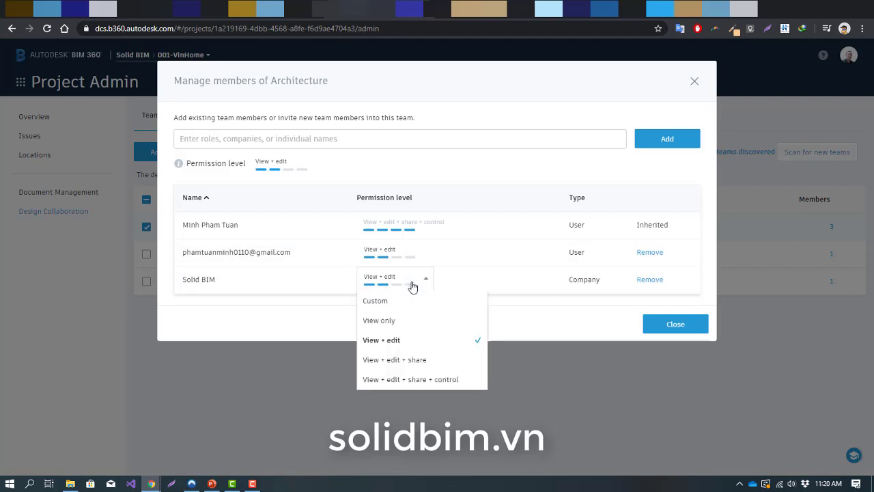
pyautogui.click(395, 325)
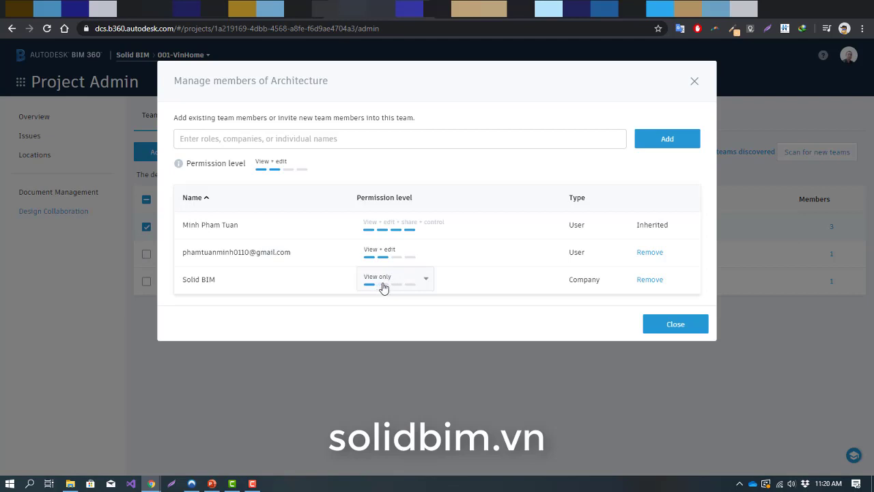
pyautogui.click(248, 138)
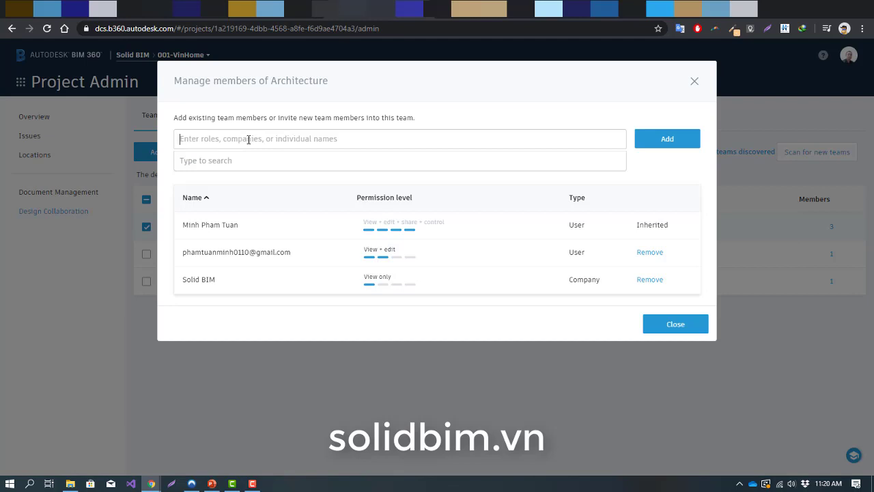
# - Stage the Architect role with View + edit in the Architecture add-members box
pyautogui.write('archi')
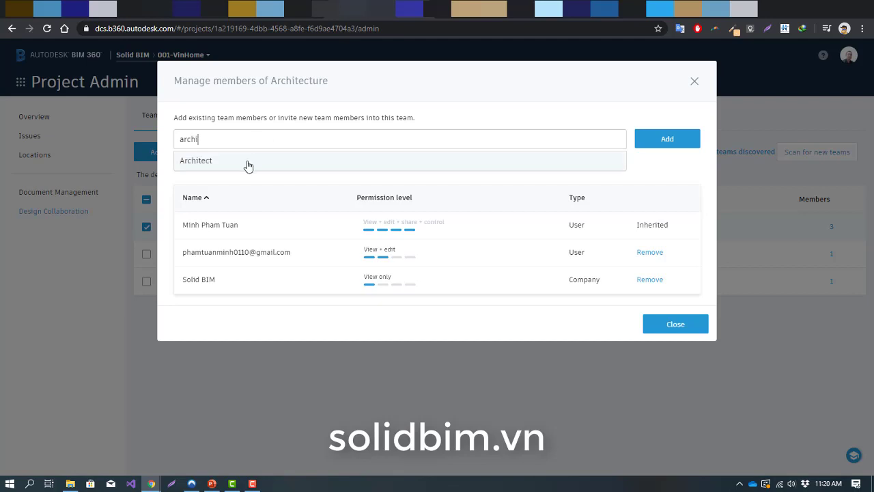
pyautogui.click(248, 166)
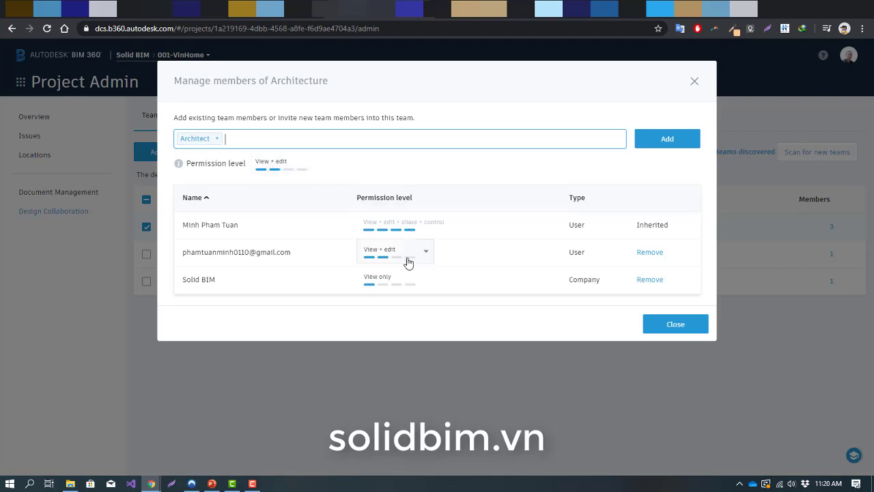
pyautogui.moveTo(393, 274)
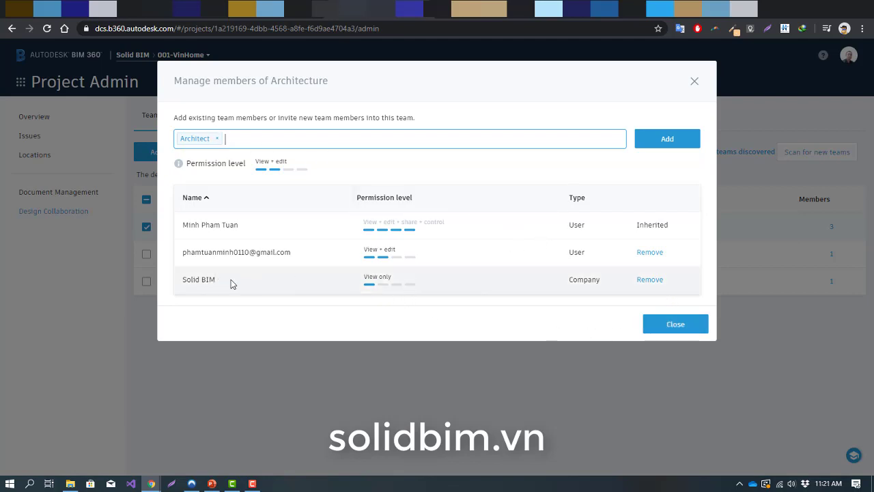
# - Remove Solid BIM from the Architecture team and close the members dialog
pyautogui.click(650, 280)
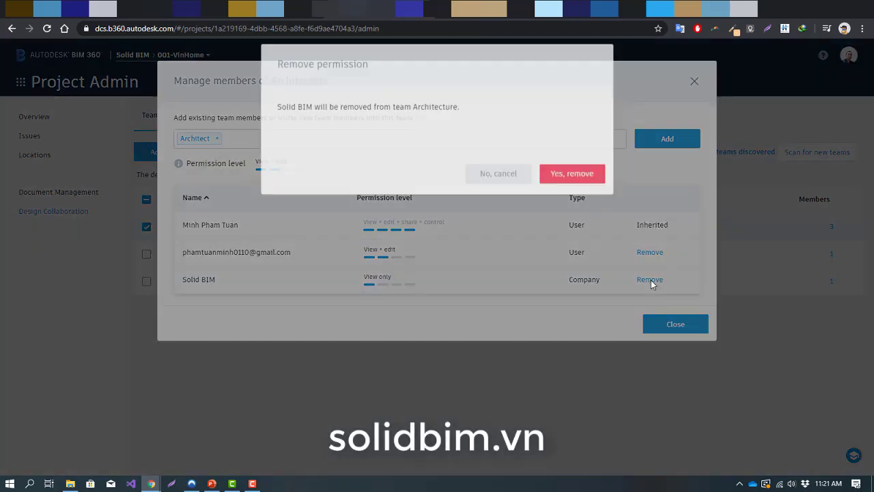
pyautogui.click(578, 193)
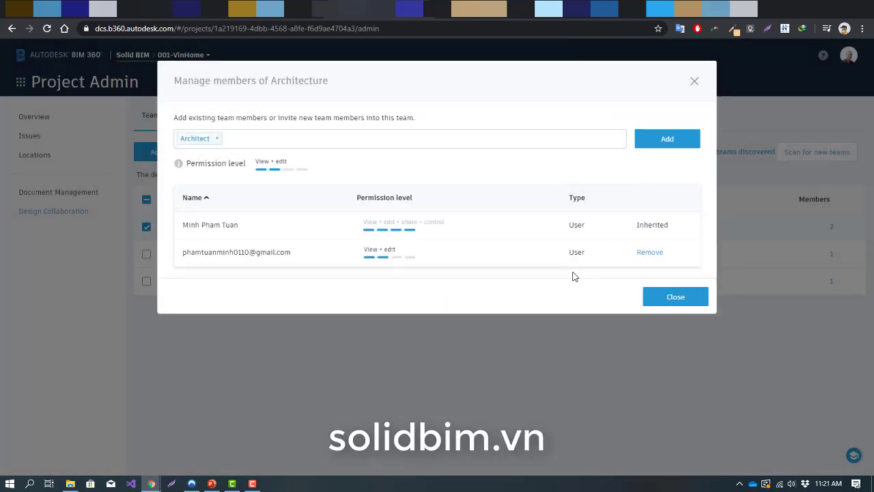
pyautogui.click(657, 298)
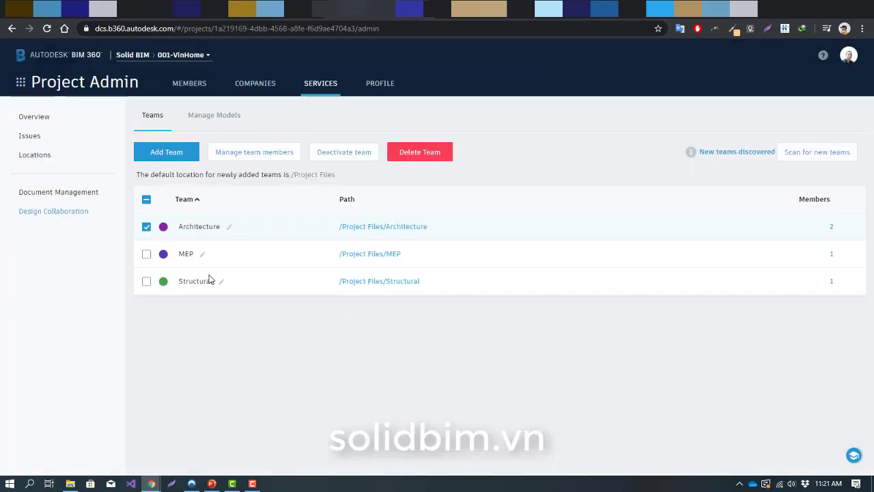
# - Open the /Project Files/Architecture folder, containing the Consumed subfolder, in Document Management
pyautogui.click(146, 226)
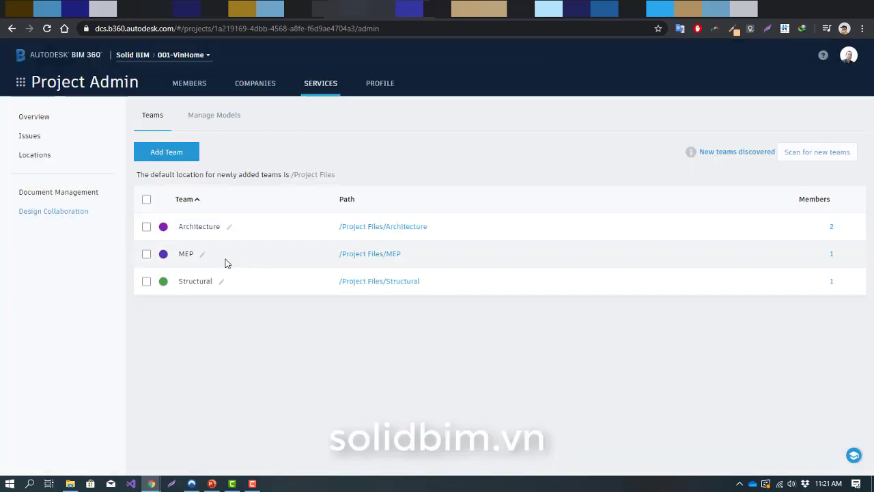
pyautogui.click(146, 254)
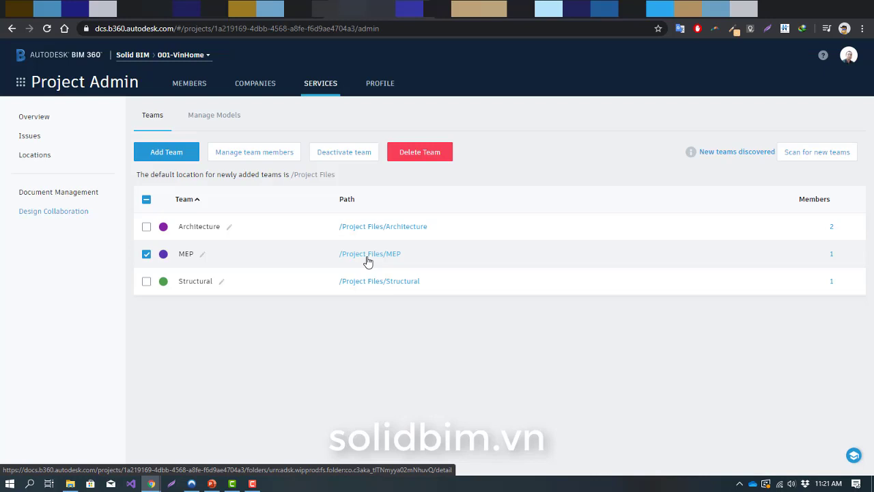
pyautogui.click(146, 254)
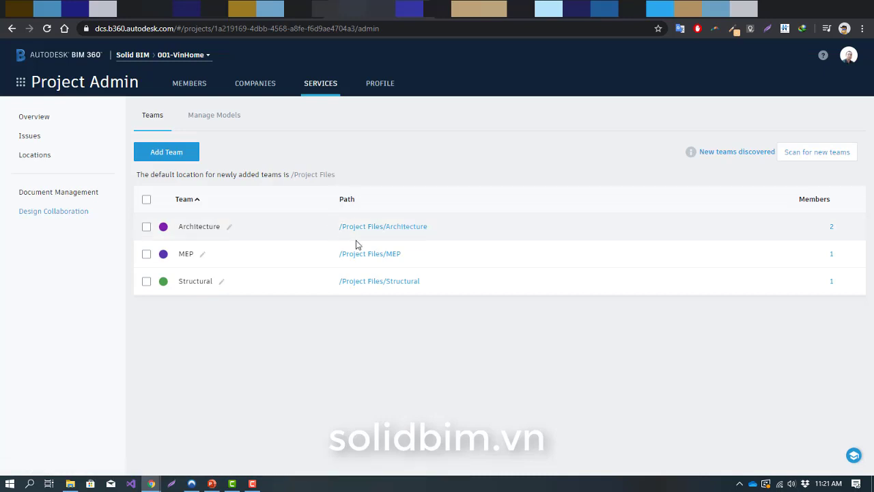
pyautogui.click(394, 232)
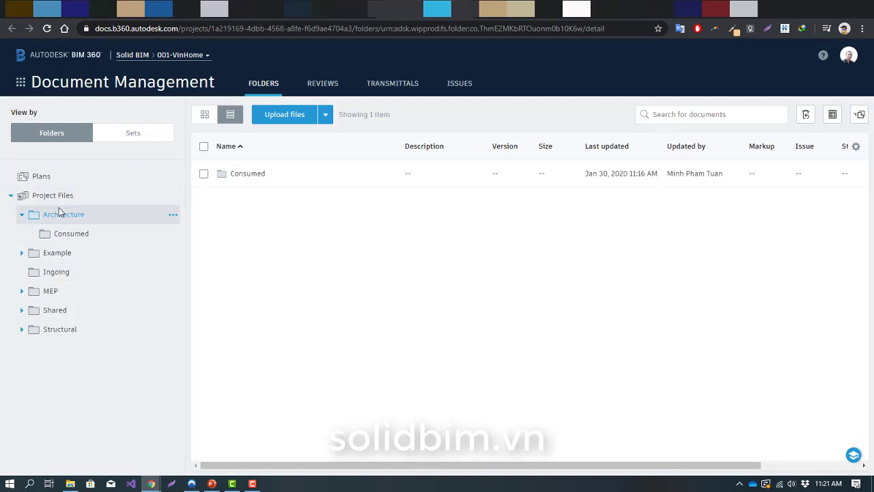
# - Expand and collapse the Architecture folder, then expand the Shared folder to view its subfolders and collapse it
pyautogui.click(21, 216)
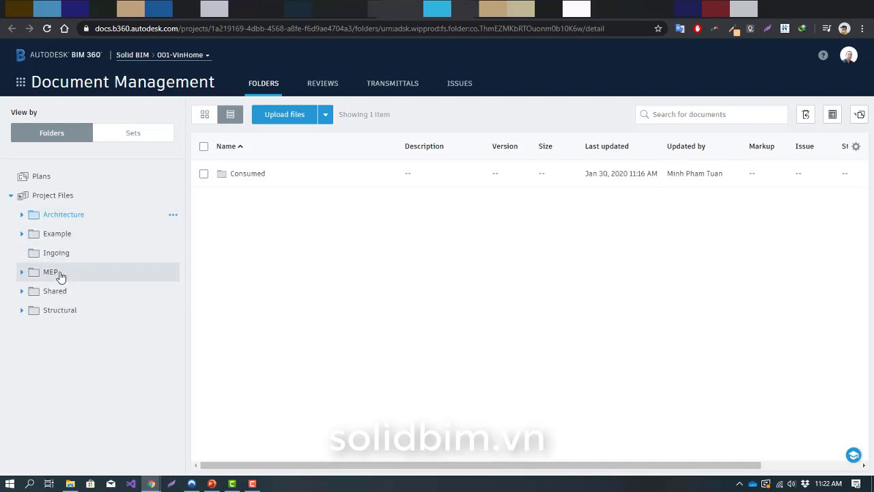
pyautogui.click(21, 216)
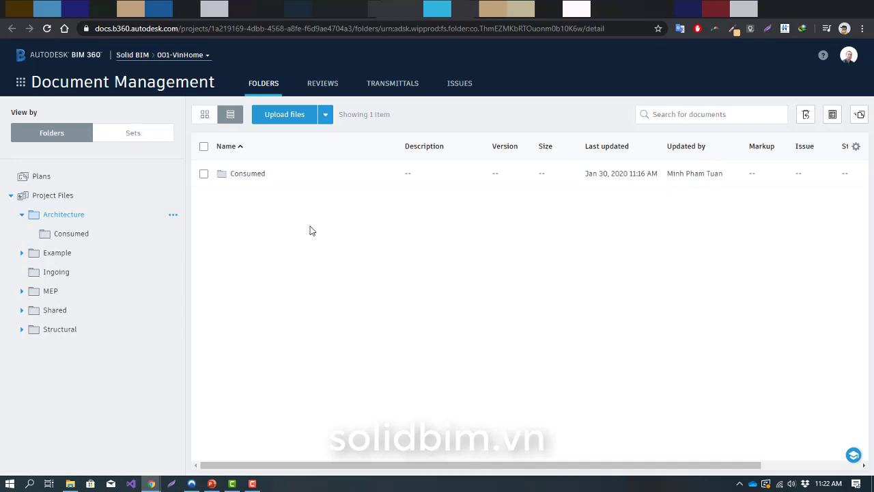
pyautogui.click(21, 215)
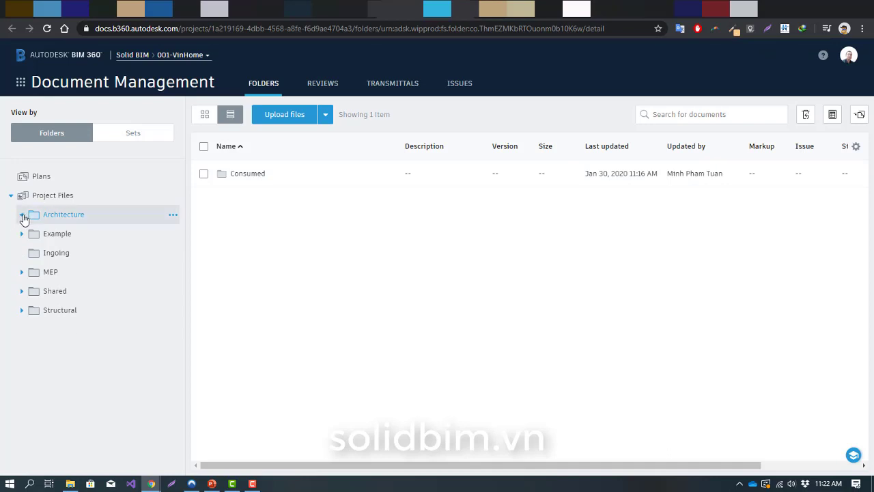
pyautogui.click(22, 291)
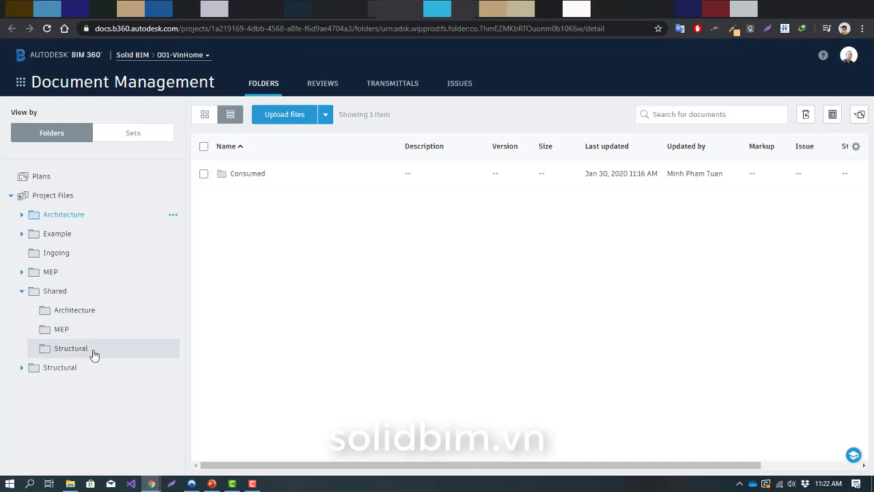
pyautogui.click(22, 292)
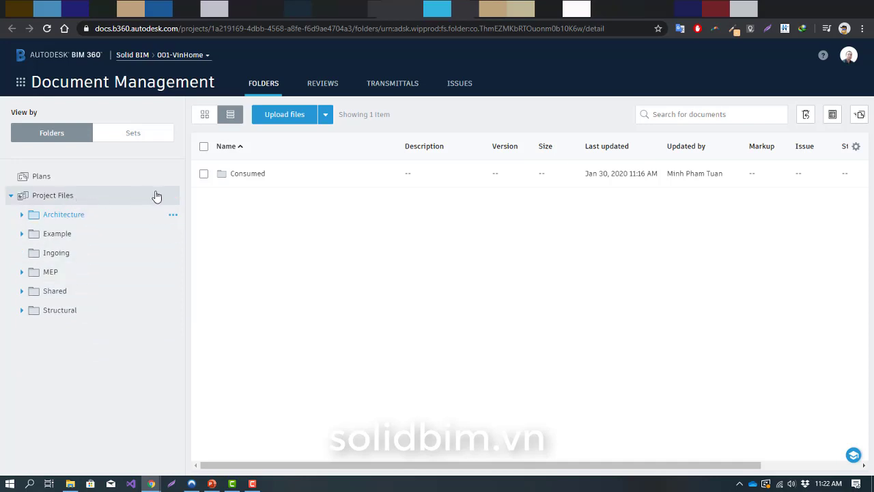
# - View the Project Files contents and its actions menu, then return to the Project Admin Teams page
pyautogui.click(167, 197)
pyautogui.click(175, 198)
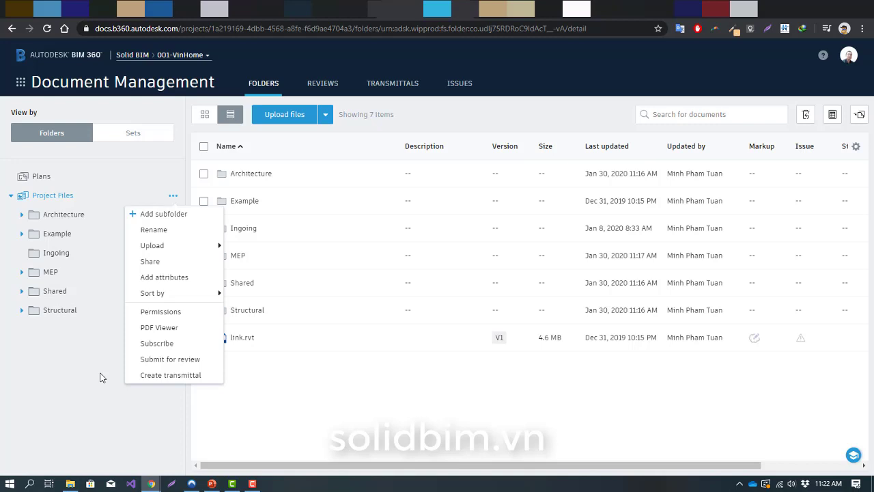
pyautogui.click(332, 411)
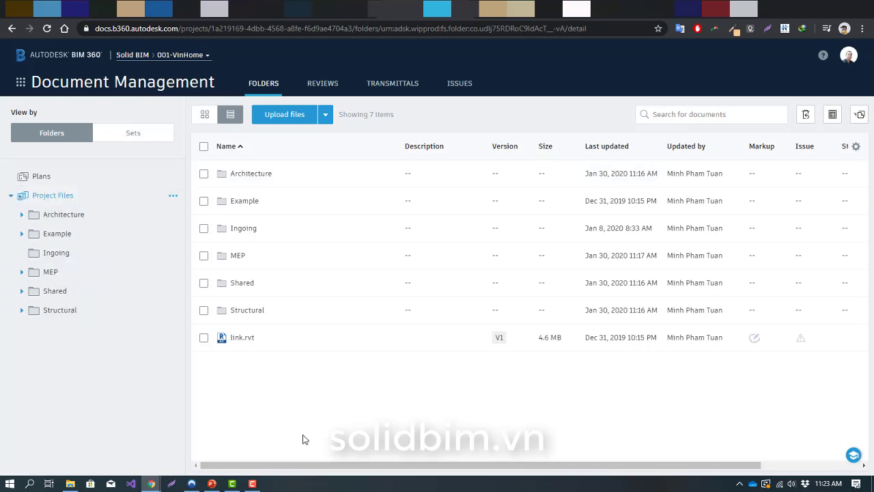
pyautogui.hotkey('alt', 'Left')
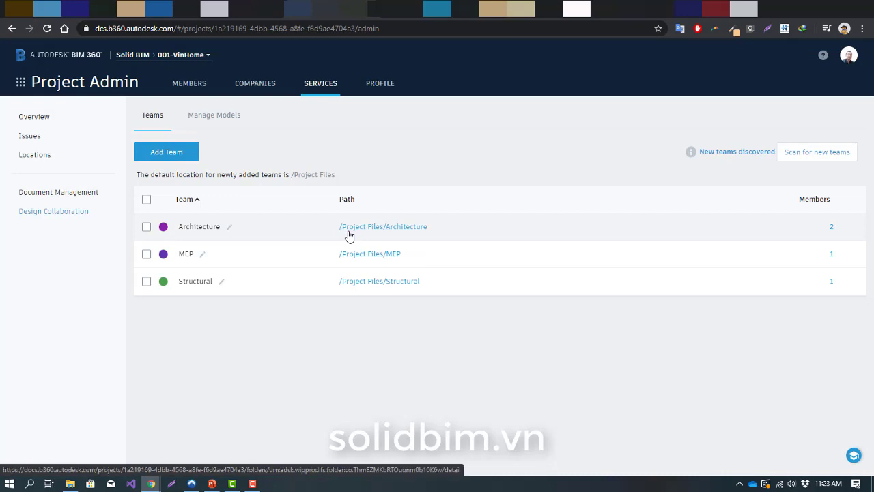
pyautogui.click(146, 226)
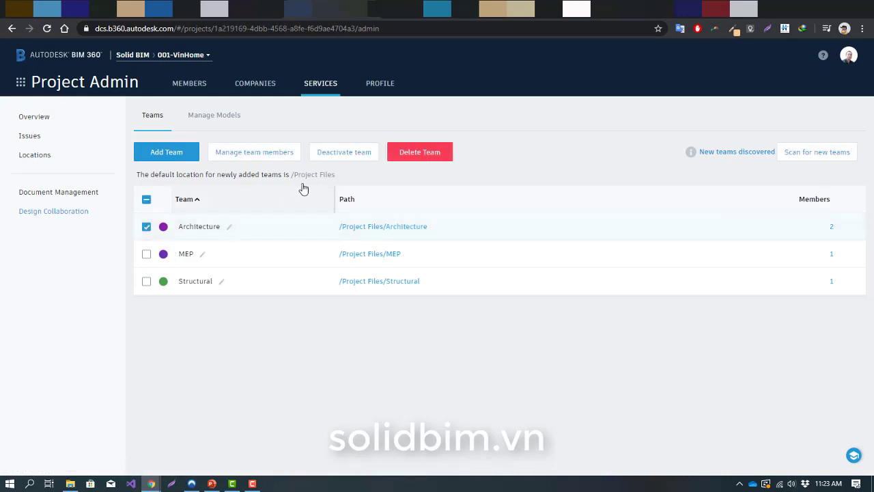
pyautogui.click(265, 159)
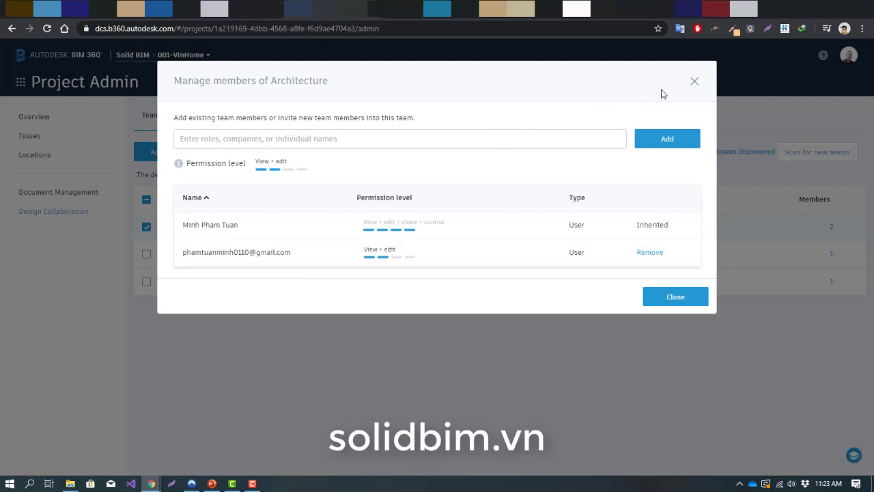
pyautogui.click(694, 82)
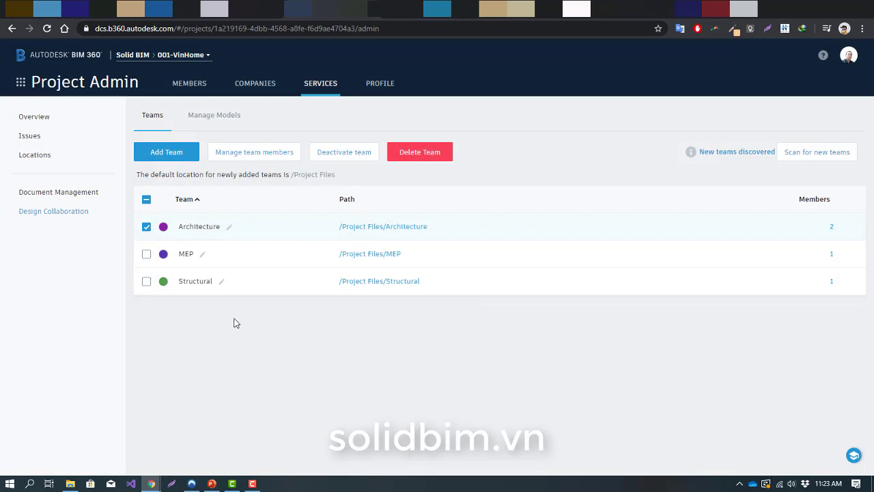
pyautogui.click(147, 227)
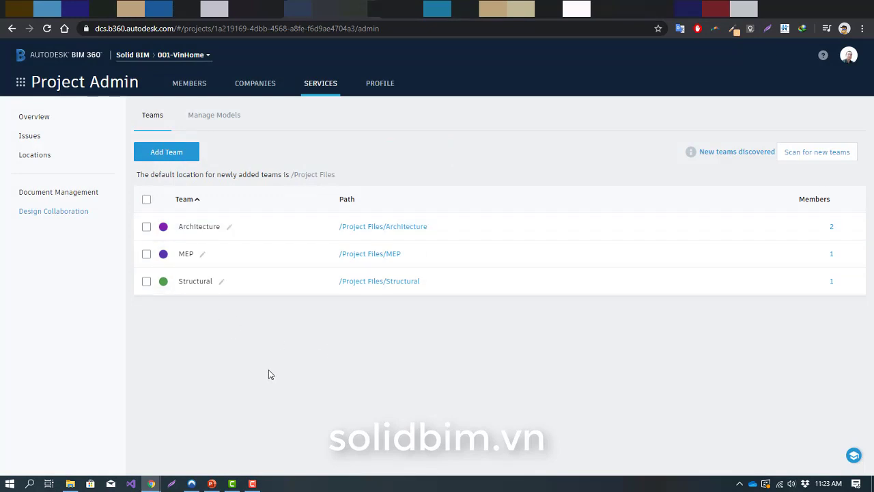